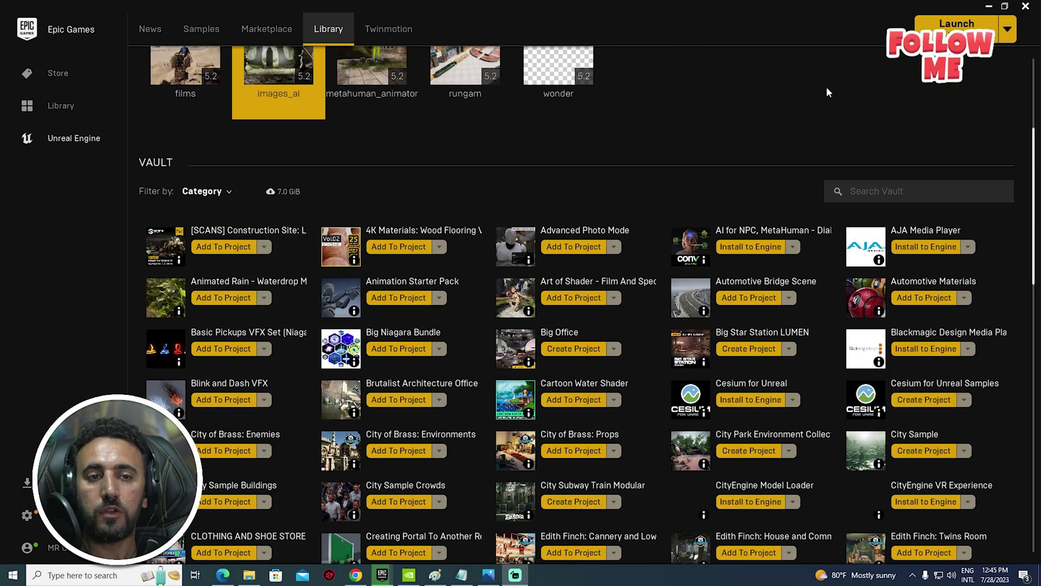
# - Minimize the Epic Games Launcher and launch NVIDIA Control Panel from the NVIDIA tray icon
pyautogui.click(990, 6)
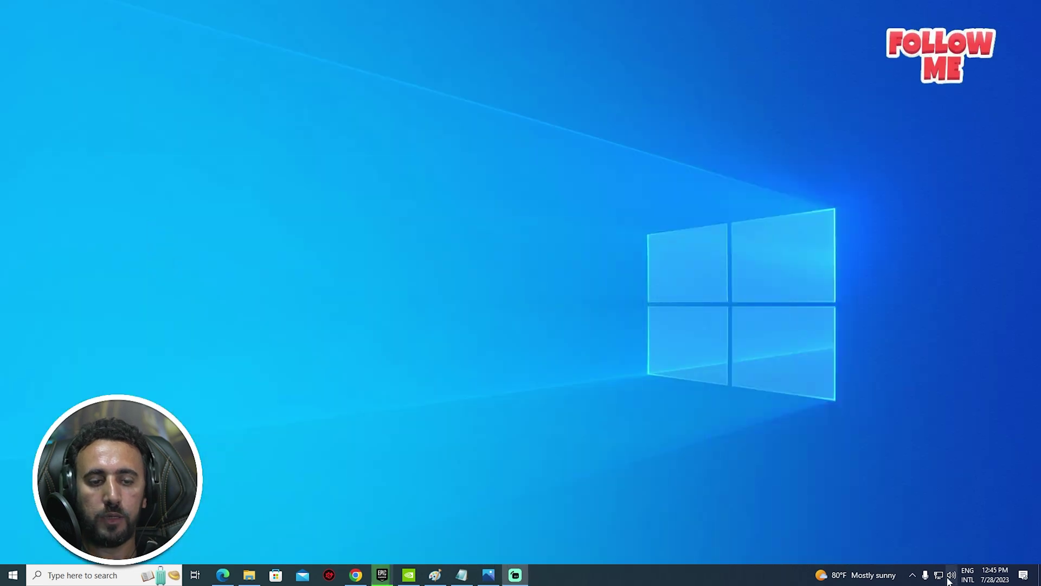
pyautogui.click(917, 575)
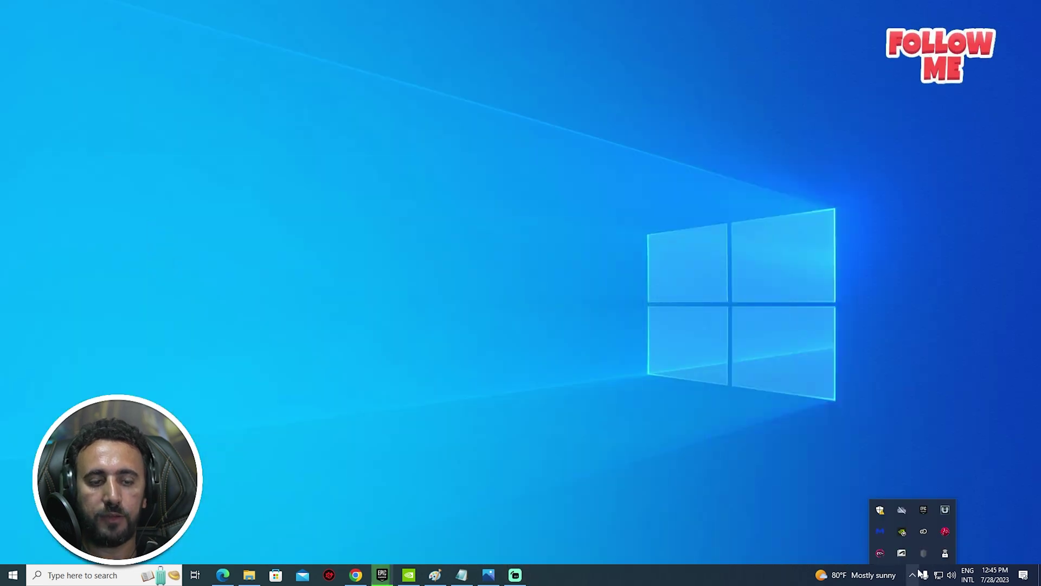
pyautogui.rightClick(902, 534)
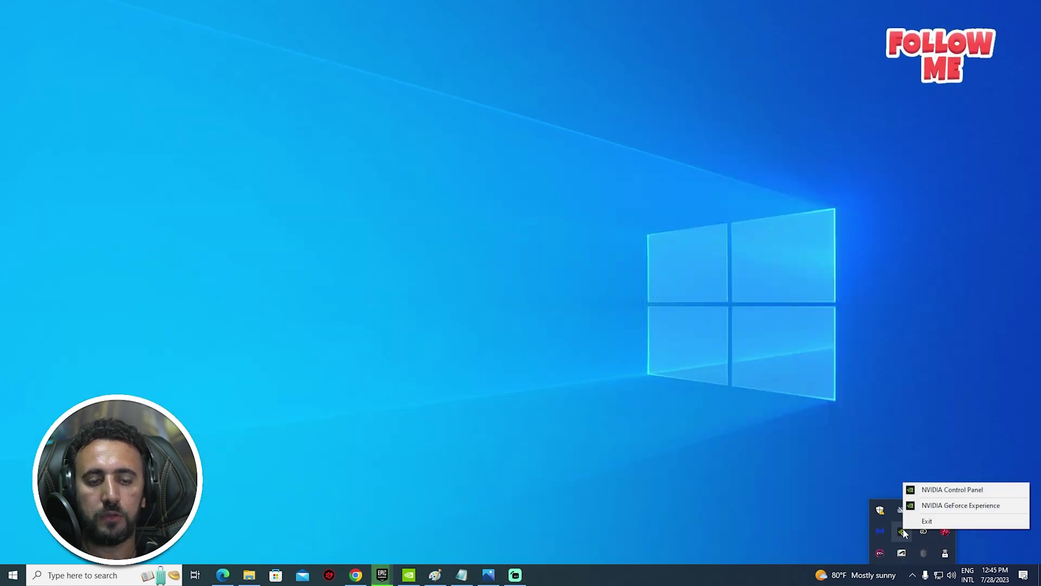
pyautogui.click(946, 492)
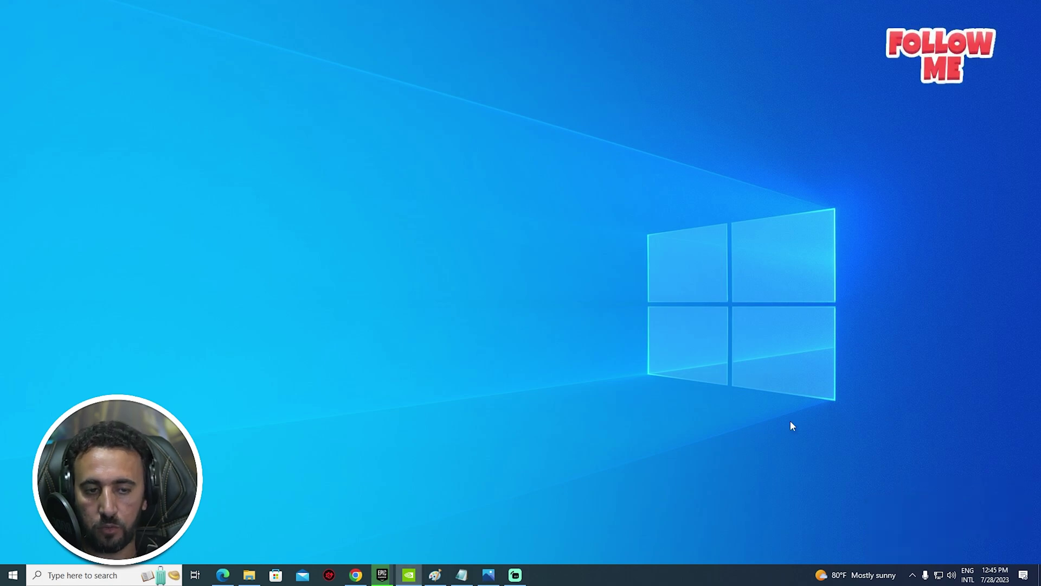
# - Maximize the panel, set Power management mode to Prefer maximum performance, and close it
pyautogui.moveTo(320, 109); pyautogui.dragTo(464, 76)
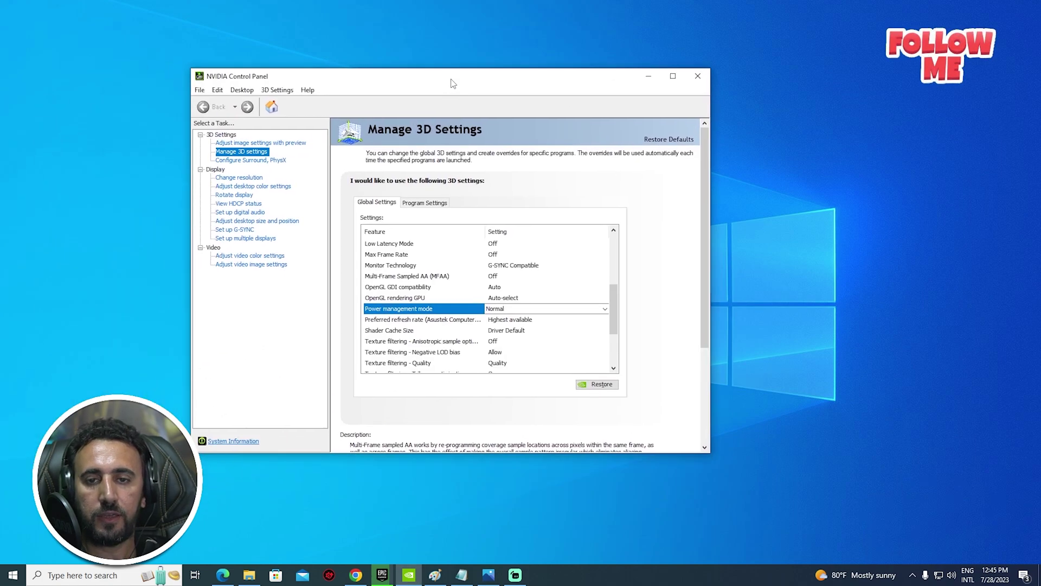
pyautogui.doubleClick(464, 76)
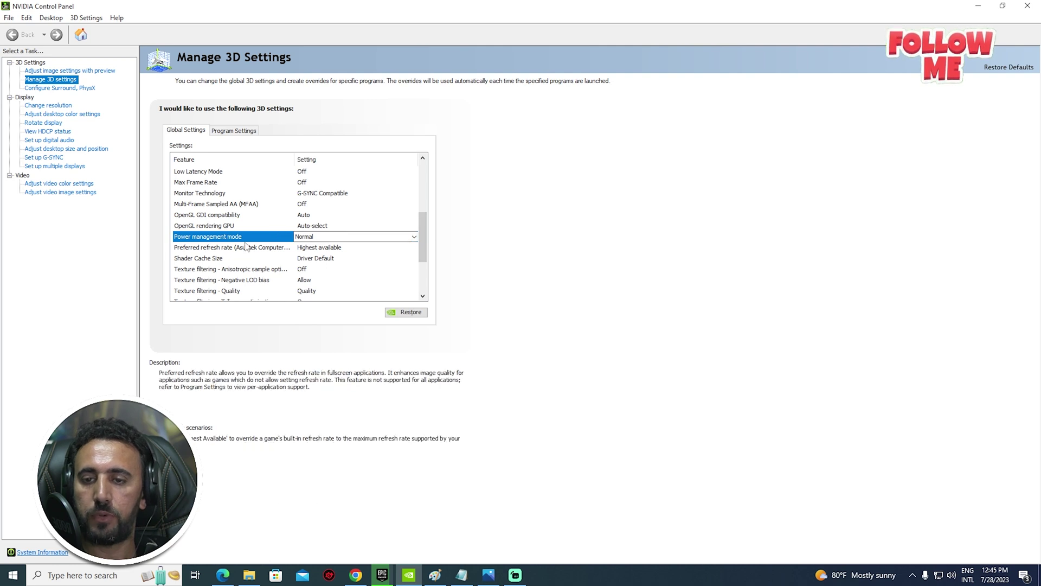
pyautogui.click(320, 241)
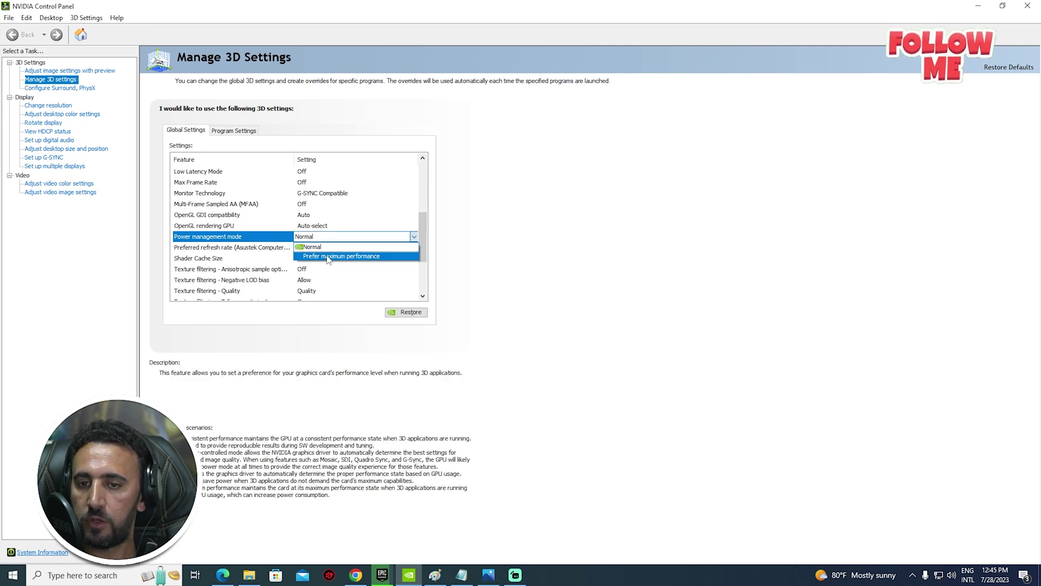
pyautogui.click(369, 259)
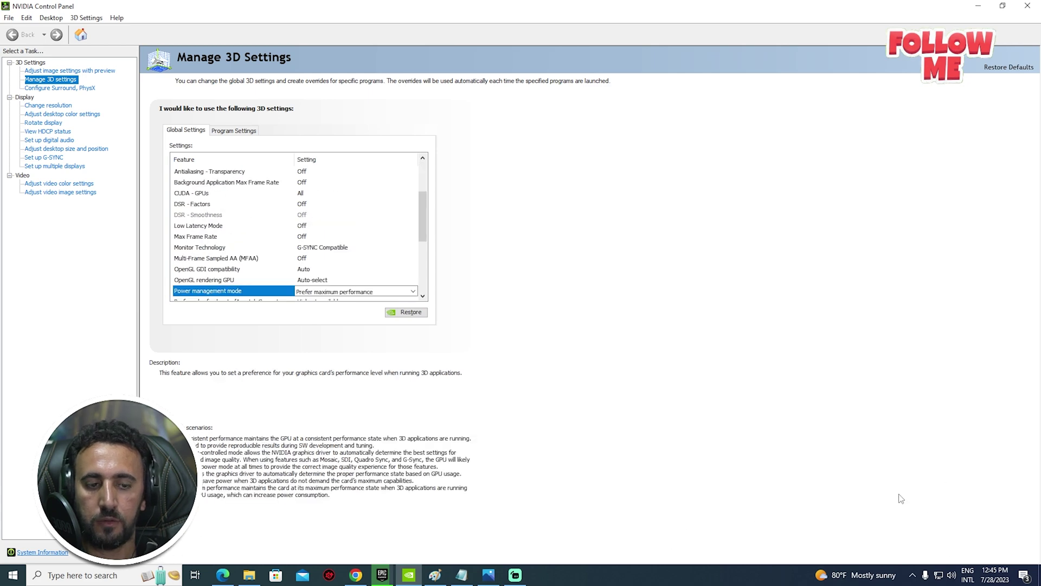
pyautogui.click(1029, 7)
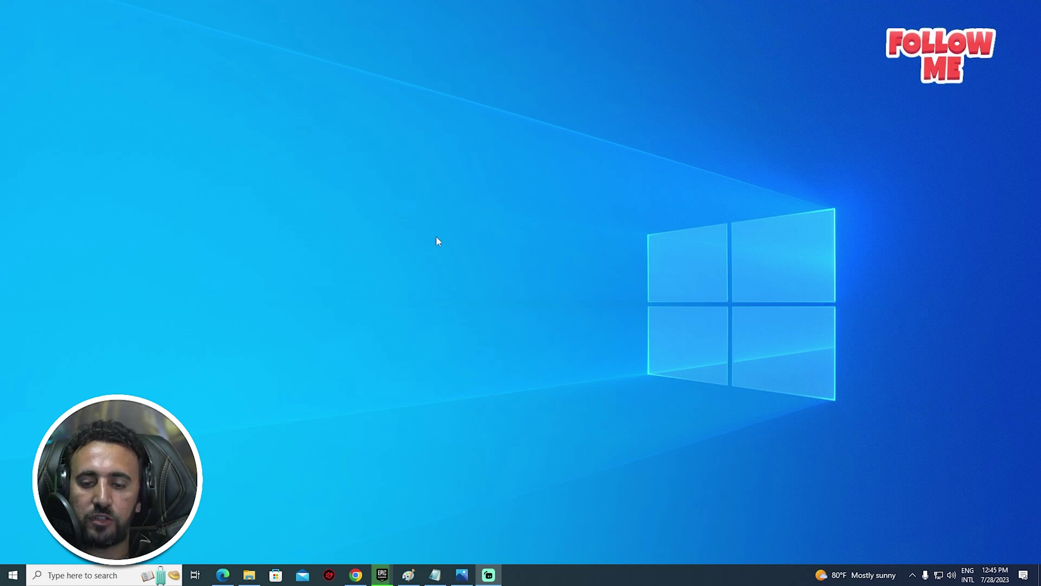
pyautogui.click(382, 575)
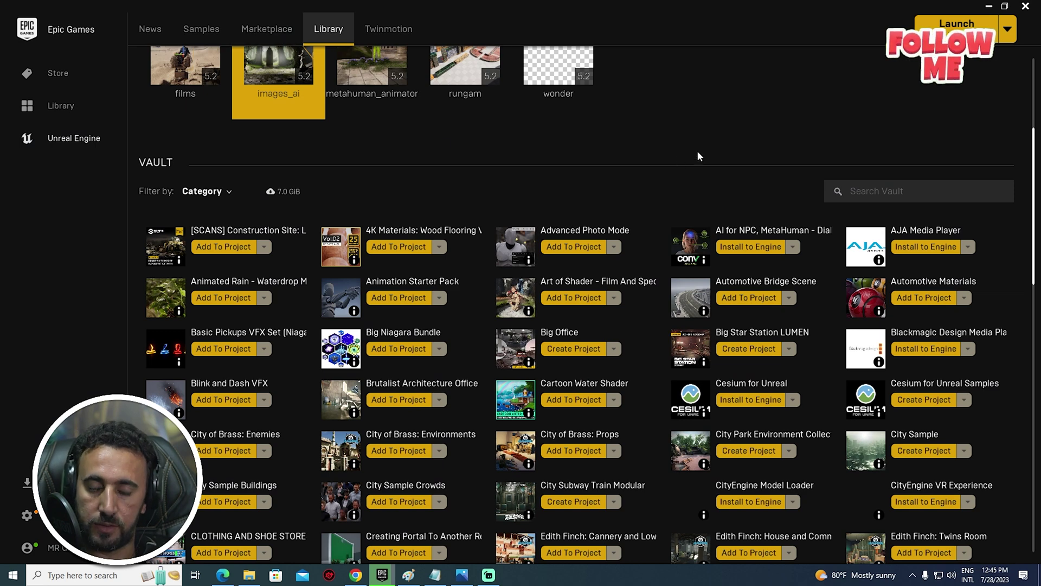
pyautogui.scroll(2, 698, 222)
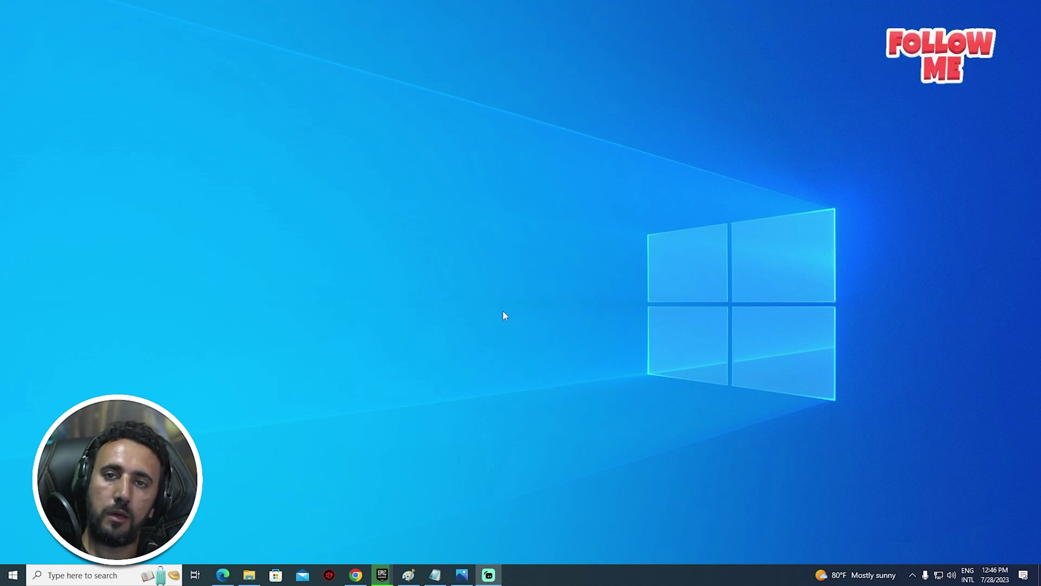
# - Open the Start menu, then bring up the Run prompt with Win+R for regedit
pyautogui.click(11, 571)
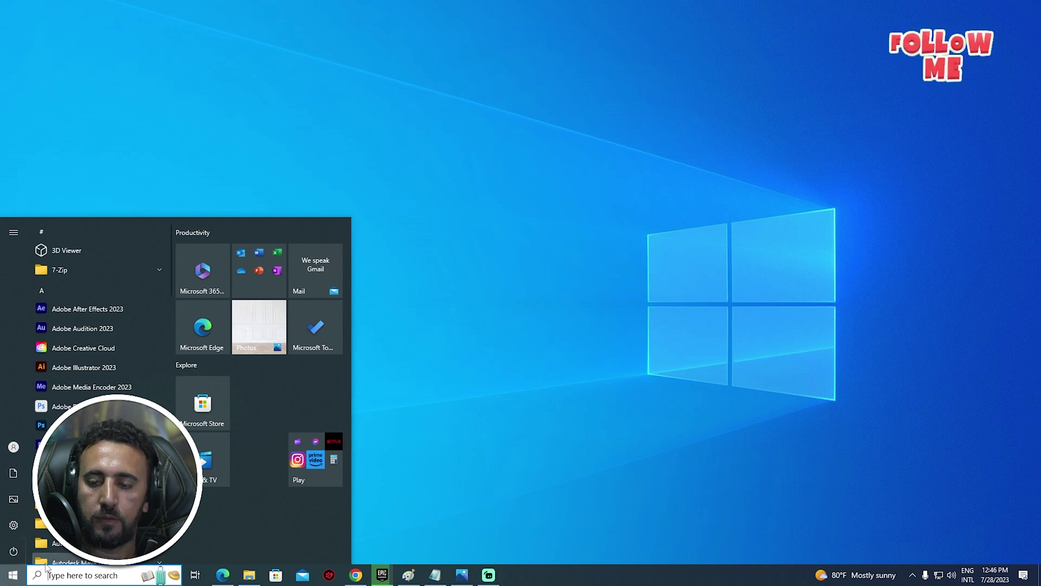
pyautogui.press('super+r')
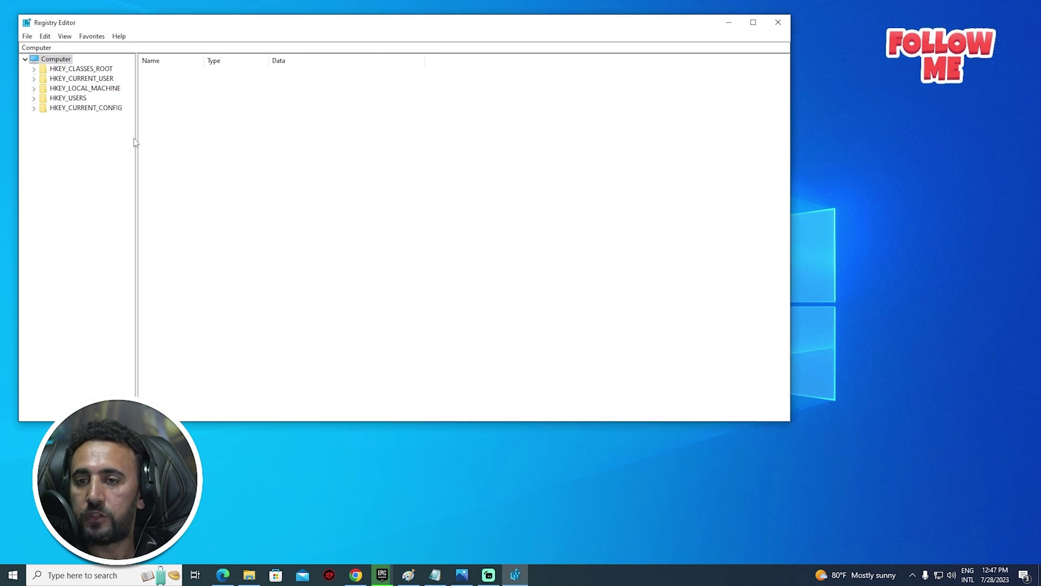
# - Expand HKEY_LOCAL_MACHINE\SYSTEM\CurrentControlSet\Control and select GraphicsDrivers to list TdrDelay and TdrLevel
pyautogui.click(40, 90)
pyautogui.click(34, 89)
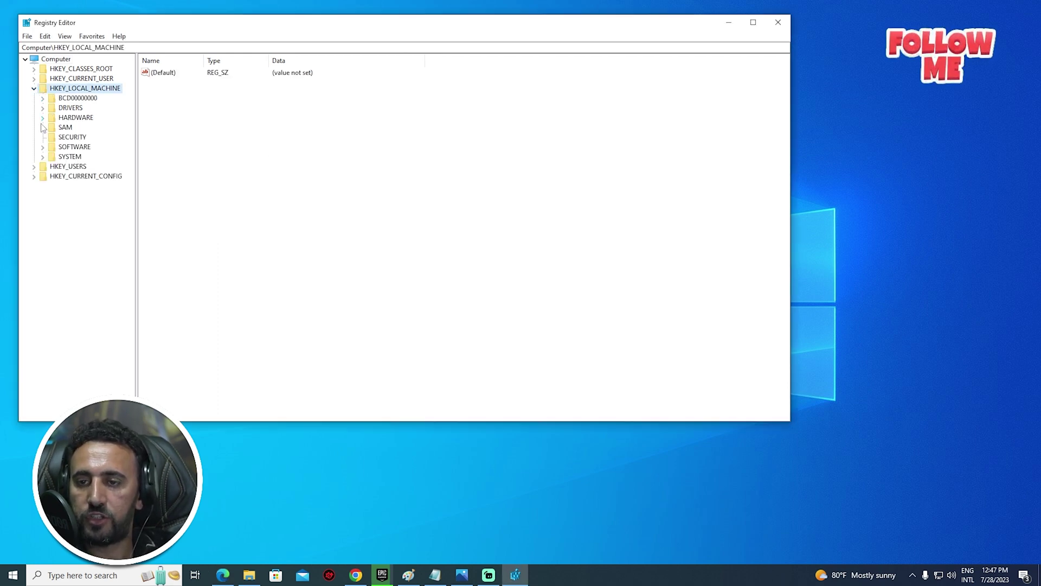
pyautogui.click(42, 157)
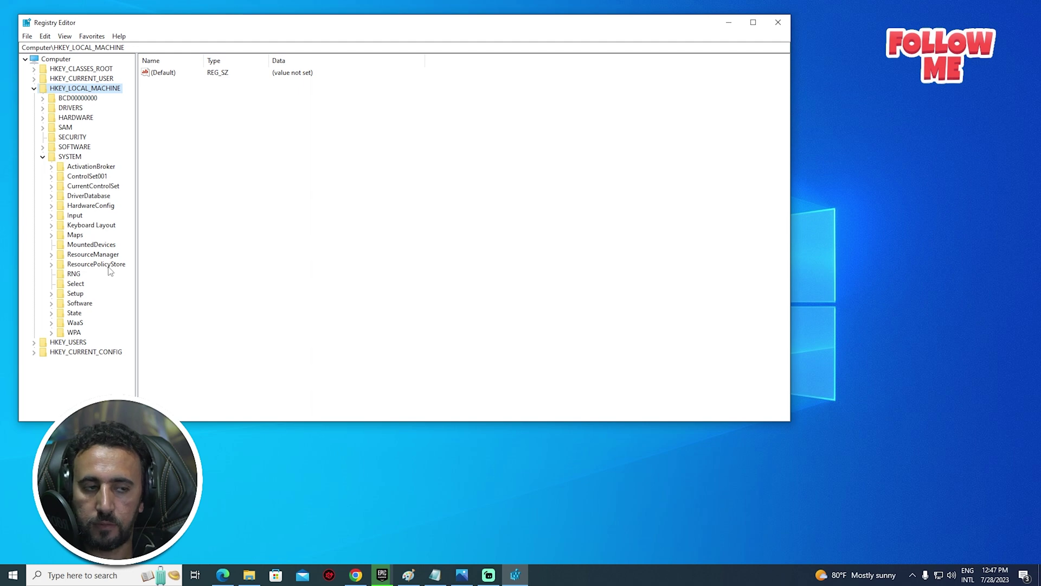
pyautogui.click(86, 187)
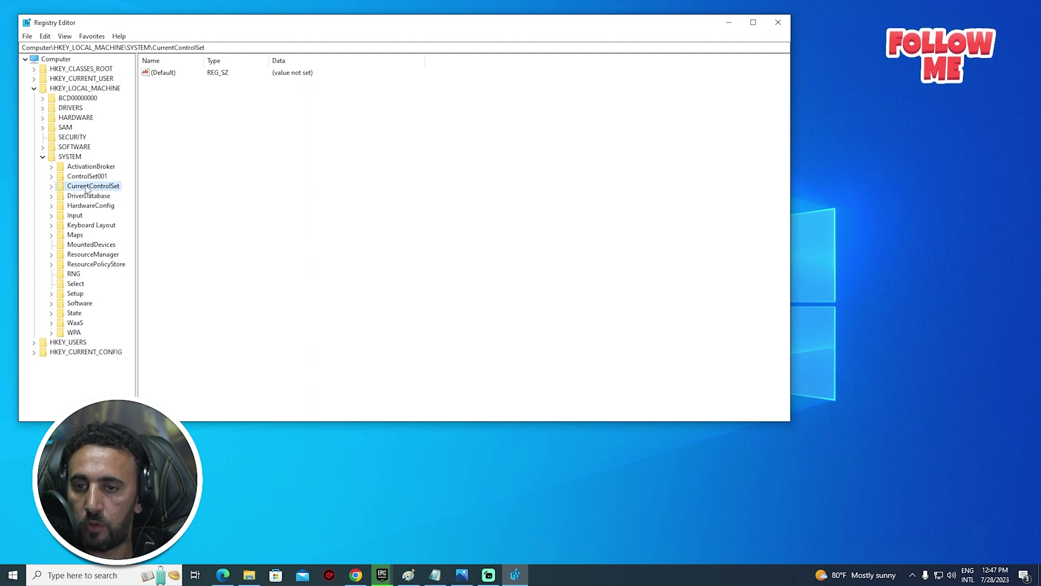
pyautogui.click(51, 187)
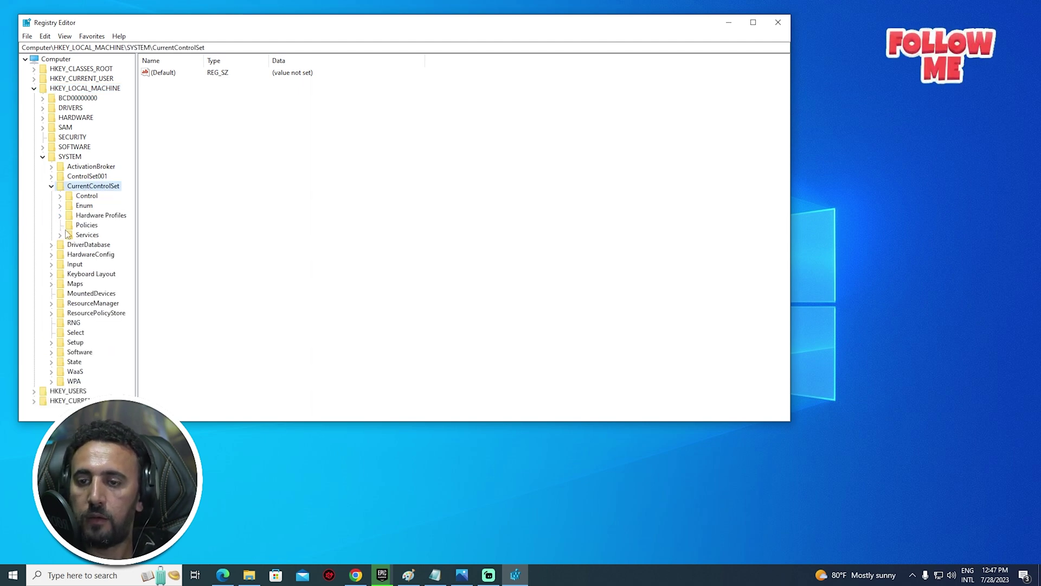
pyautogui.click(59, 196)
pyautogui.moveTo(137, 228); pyautogui.dragTo(240, 228)
pyautogui.moveTo(233, 92); pyautogui.dragTo(231, 158)
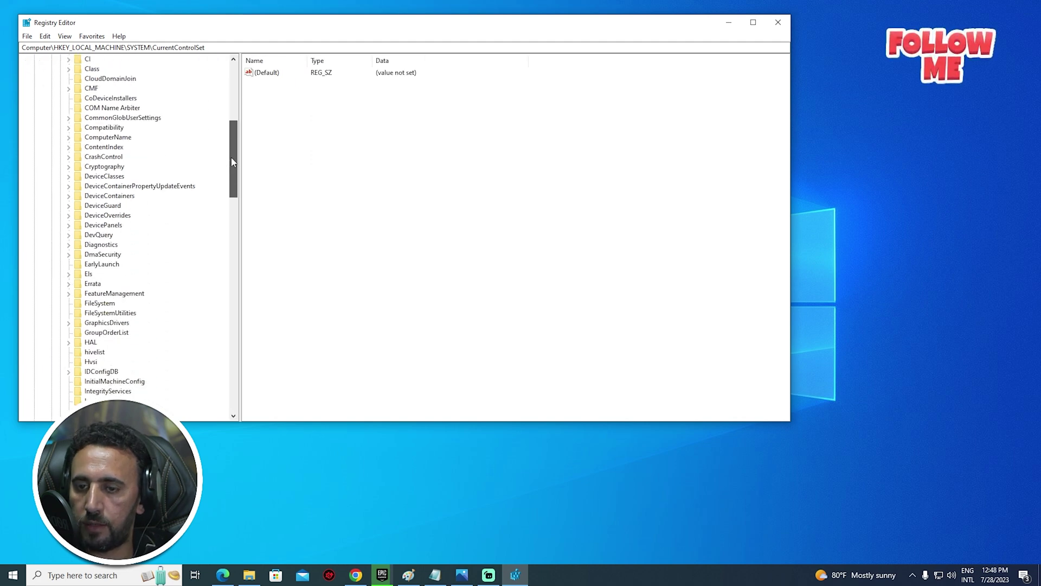
pyautogui.click(106, 322)
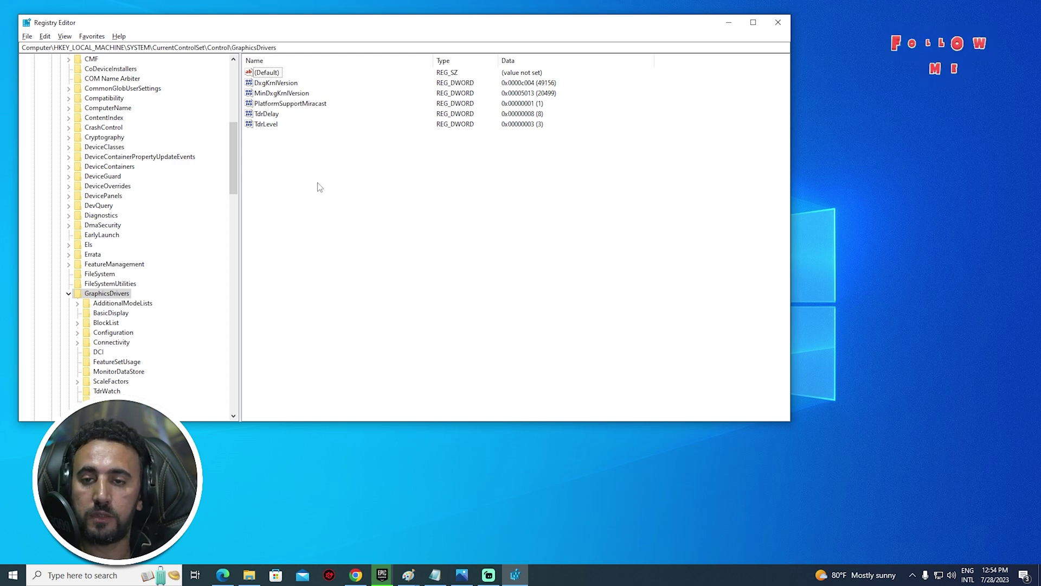
# - Add a new DWORD (32-bit) value in GraphicsDrivers and start typing its name Tdrddidelay
pyautogui.moveTo(342, 182)
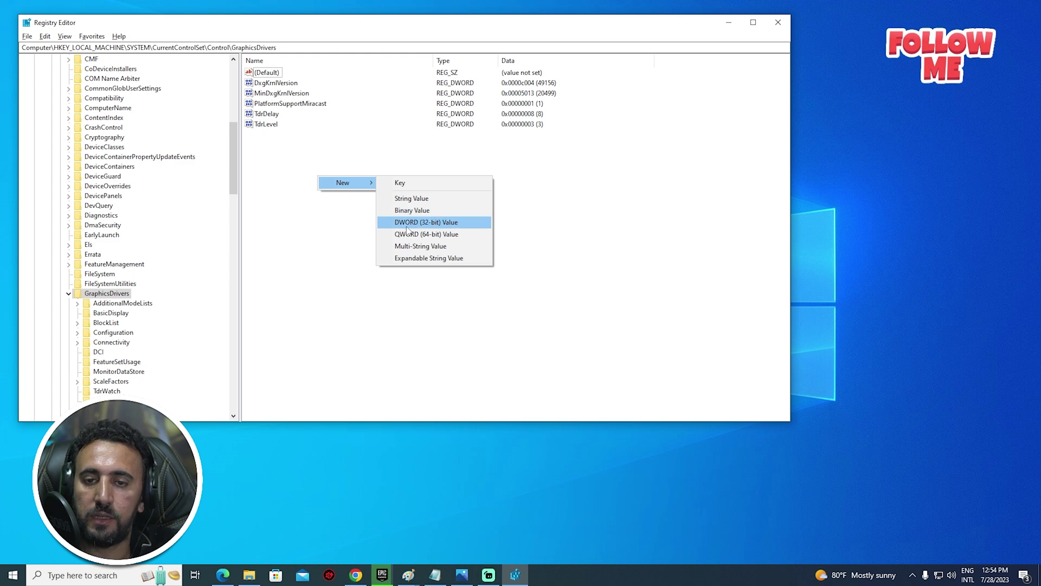
pyautogui.click(456, 223)
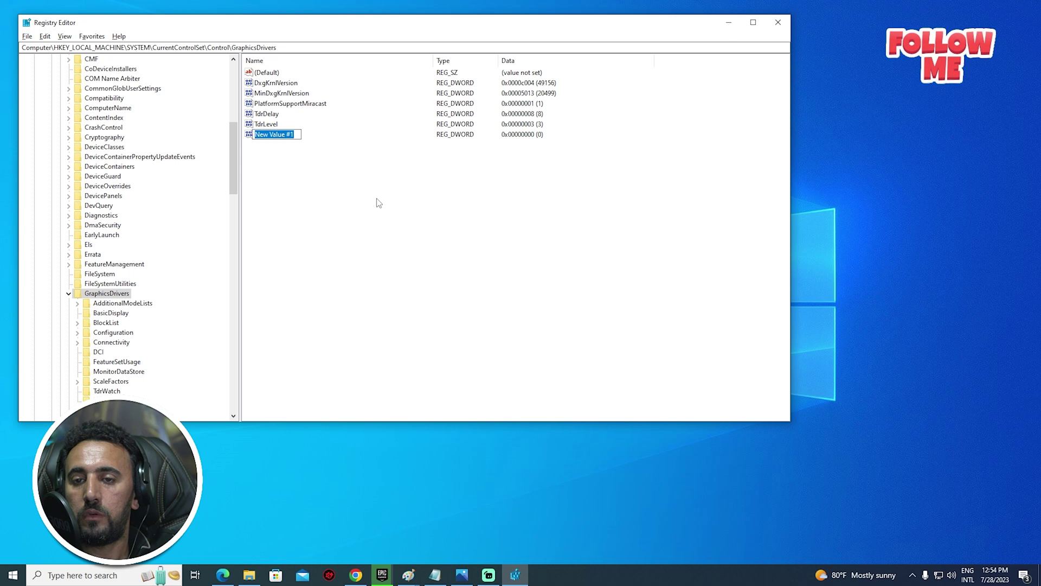
pyautogui.write('tdr')
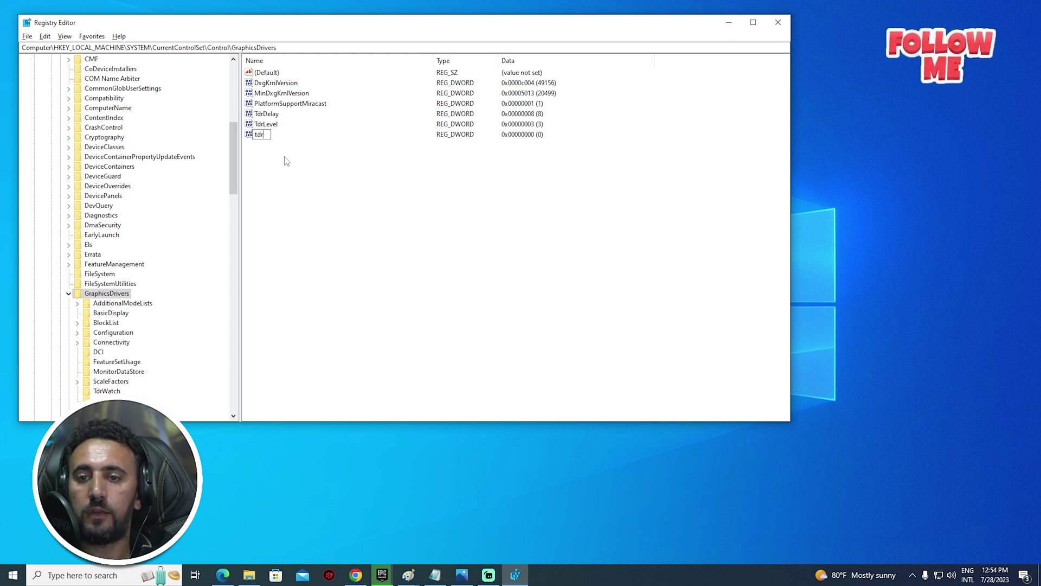
pyautogui.write('drddidelay')
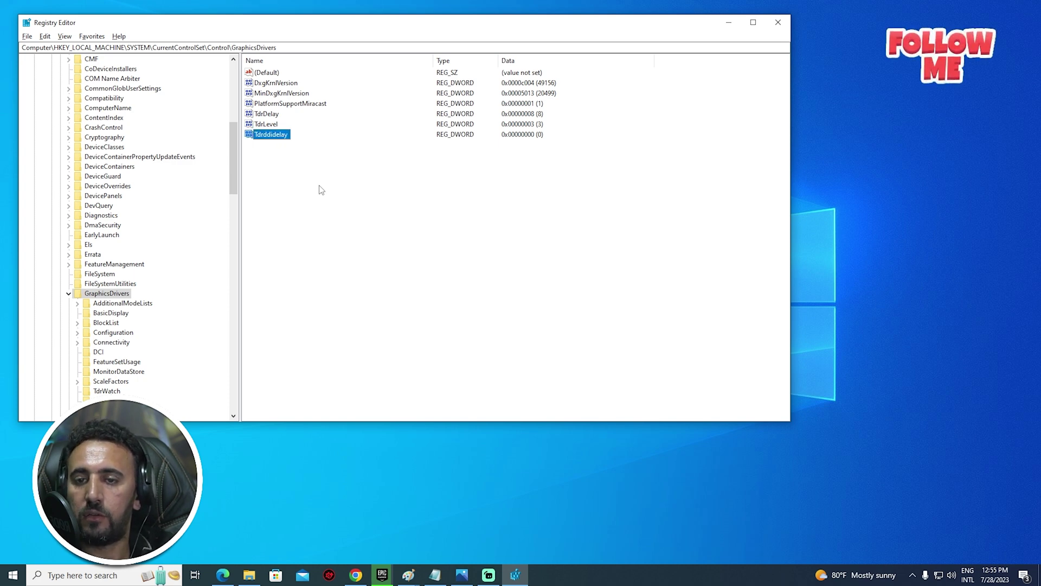
# - Set Tdrddidelay's value data to 60 with Decimal base and confirm
pyautogui.doubleClick(271, 136)
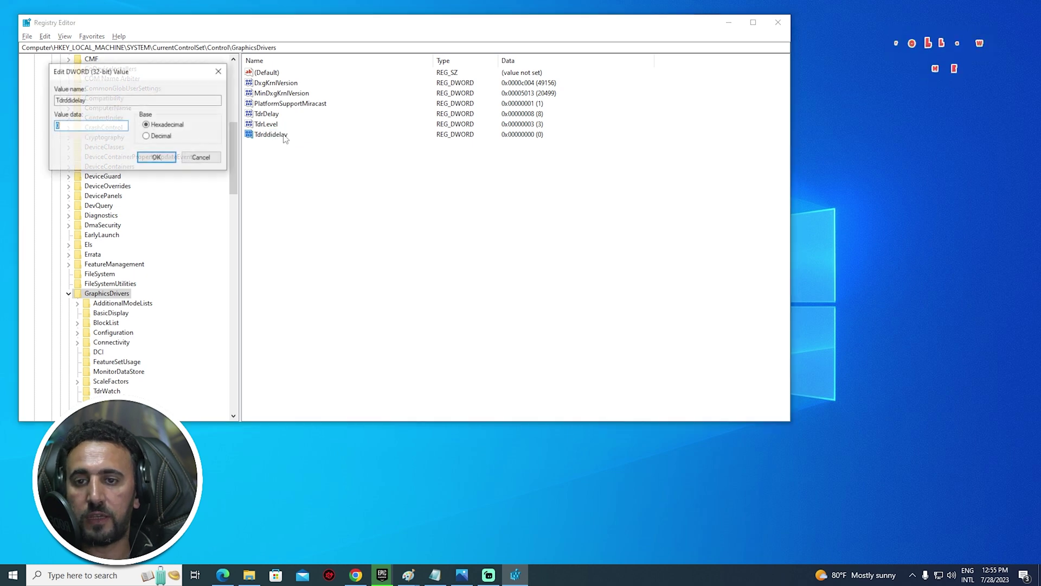
pyautogui.click(152, 137)
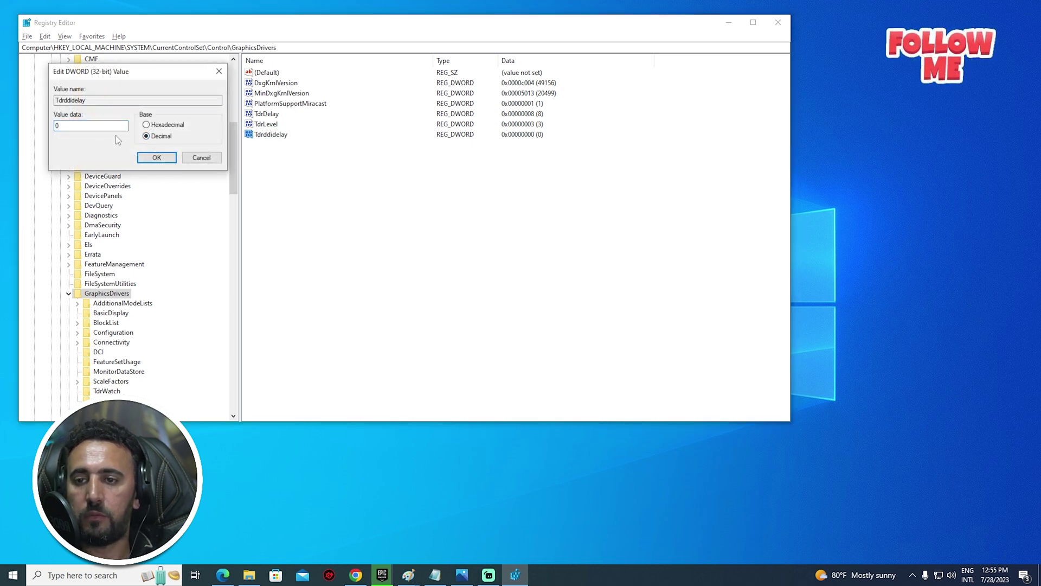
pyautogui.doubleClick(52, 129)
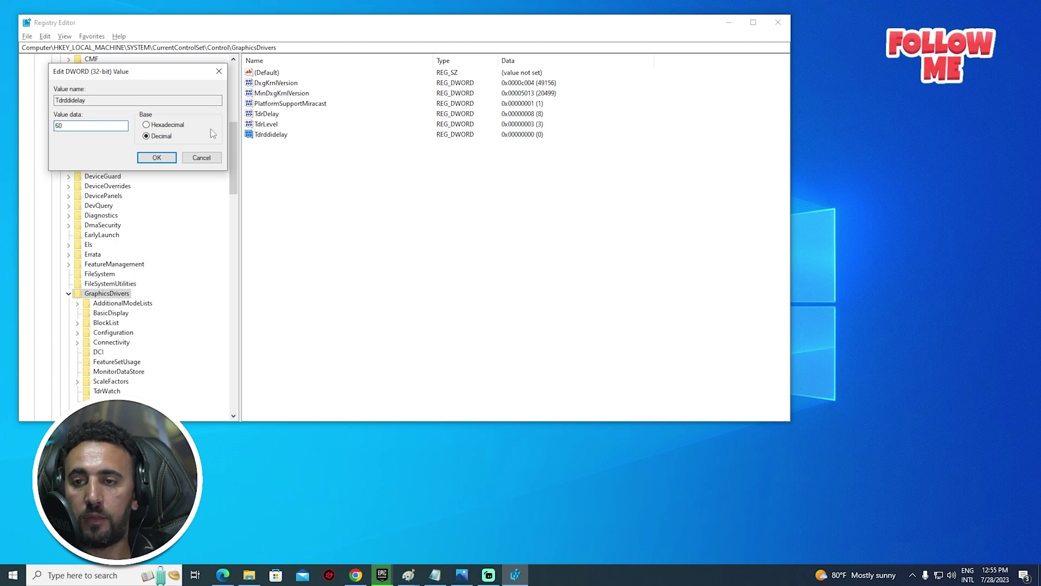
pyautogui.click(155, 157)
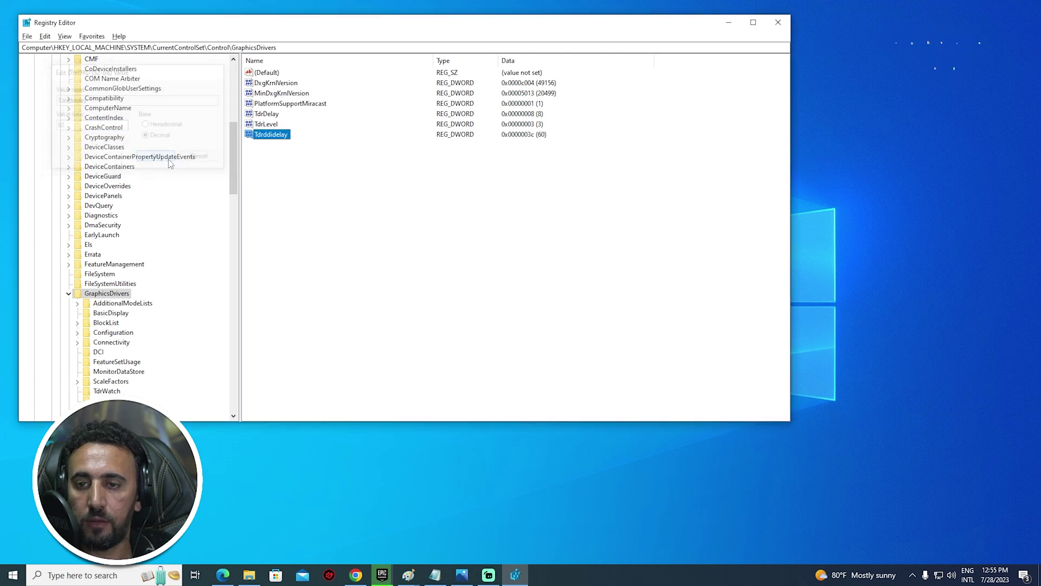
# - Dismiss the menu bar and close the Registry Editor window
pyautogui.press('alt')
pyautogui.press('Down')
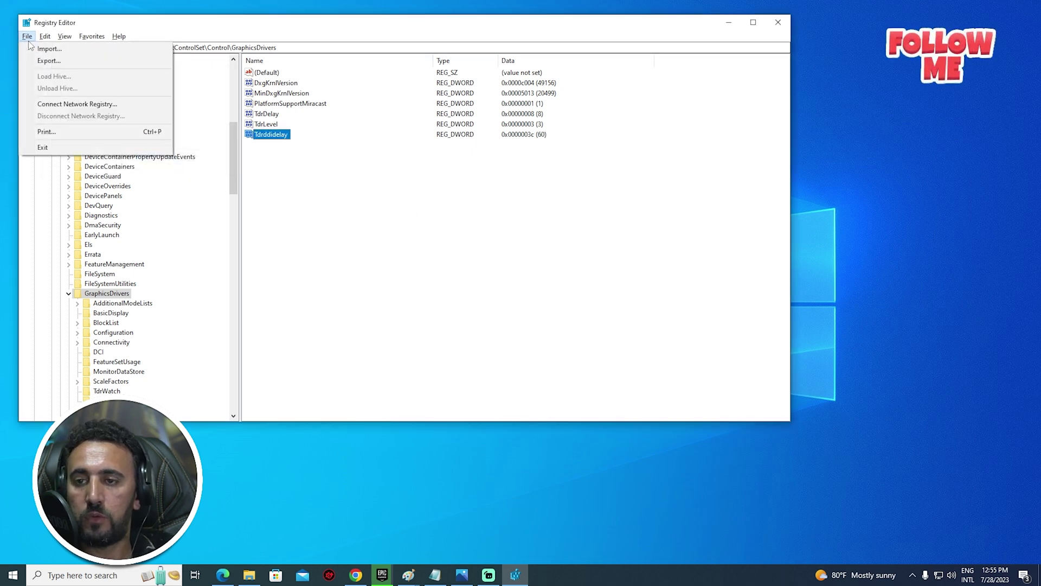
pyautogui.press('Right')
pyautogui.press('Right')
pyautogui.press('Right')
pyautogui.click(815, 9)
pyautogui.click(779, 22)
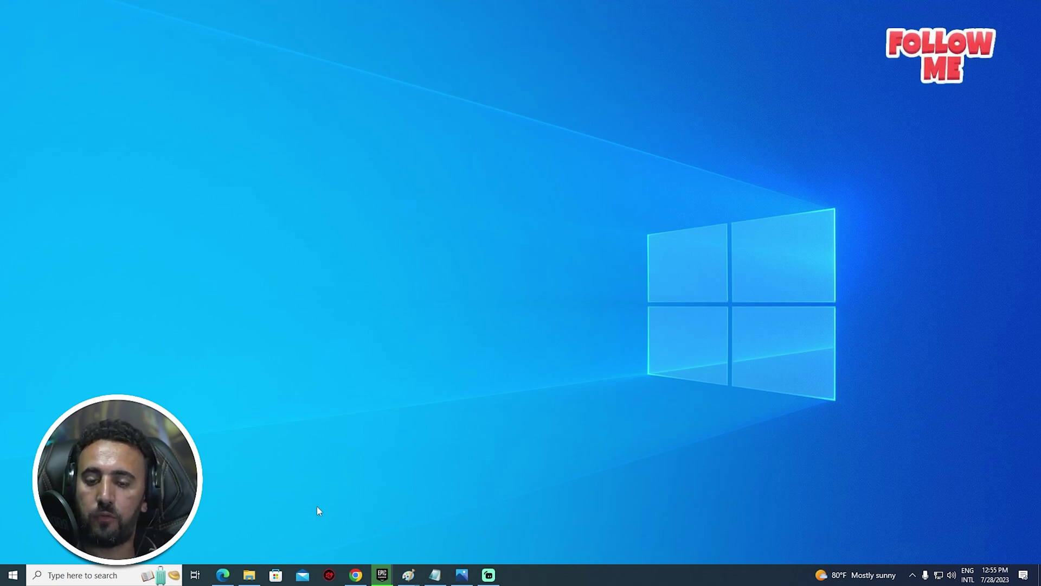
# - Bring up the Epic Games Launcher library and scroll to the images_ai project
pyautogui.click(382, 575)
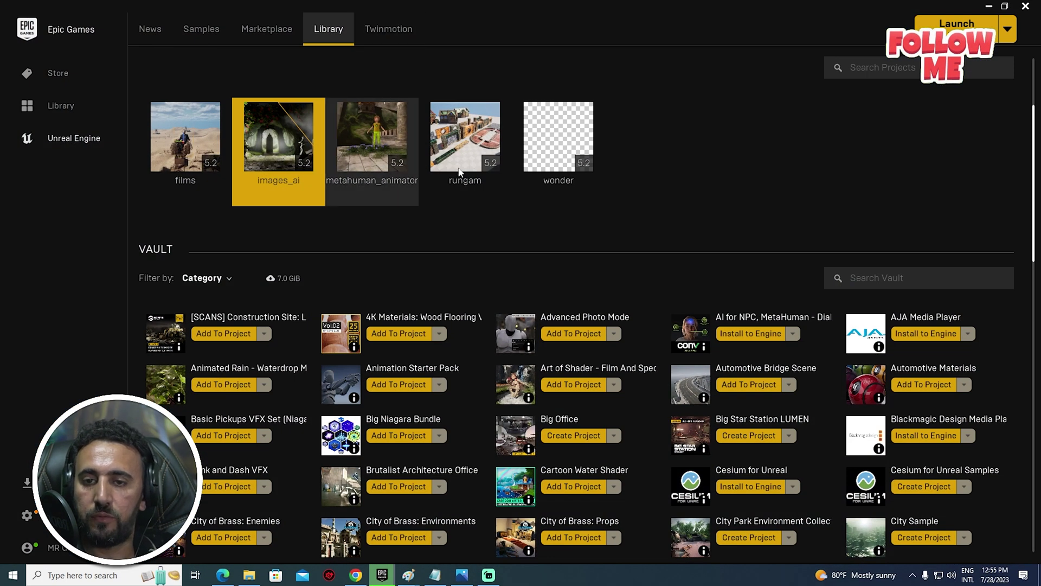
pyautogui.scroll(1, 479, 183)
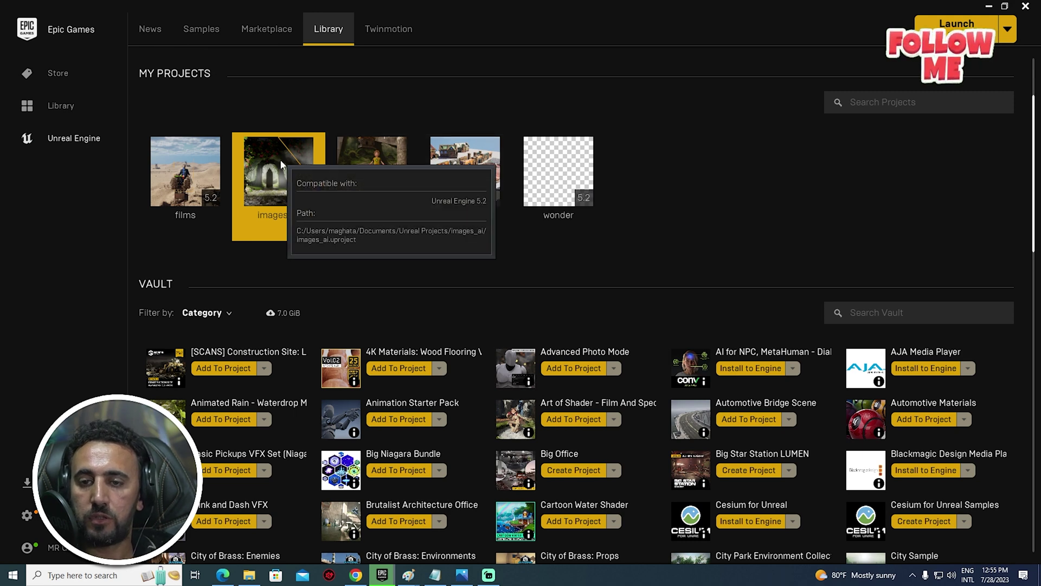
pyautogui.scroll(2, 701, 265)
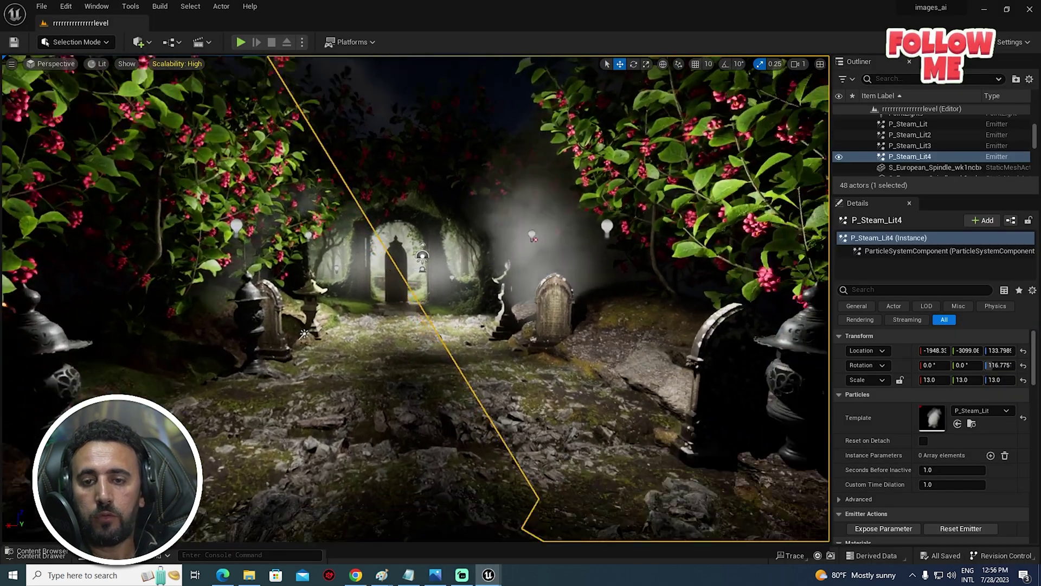
# - Fly the camera toward the stone arch and check Engine Scalability Settings, all at High
pyautogui.moveTo(547, 216); pyautogui.dragTo(546, 185)
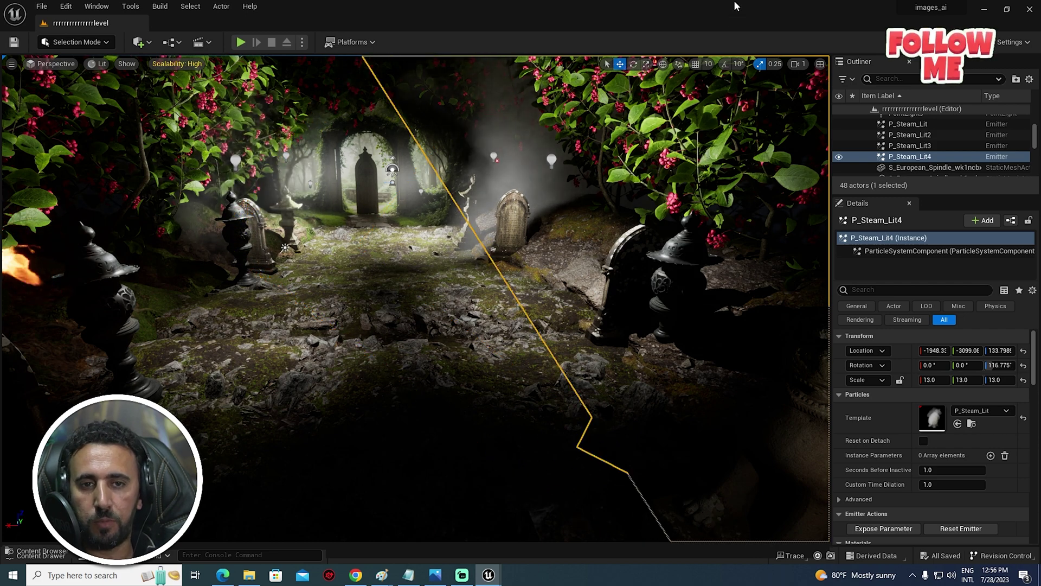
pyautogui.click(1012, 42)
pyautogui.moveTo(930, 215)
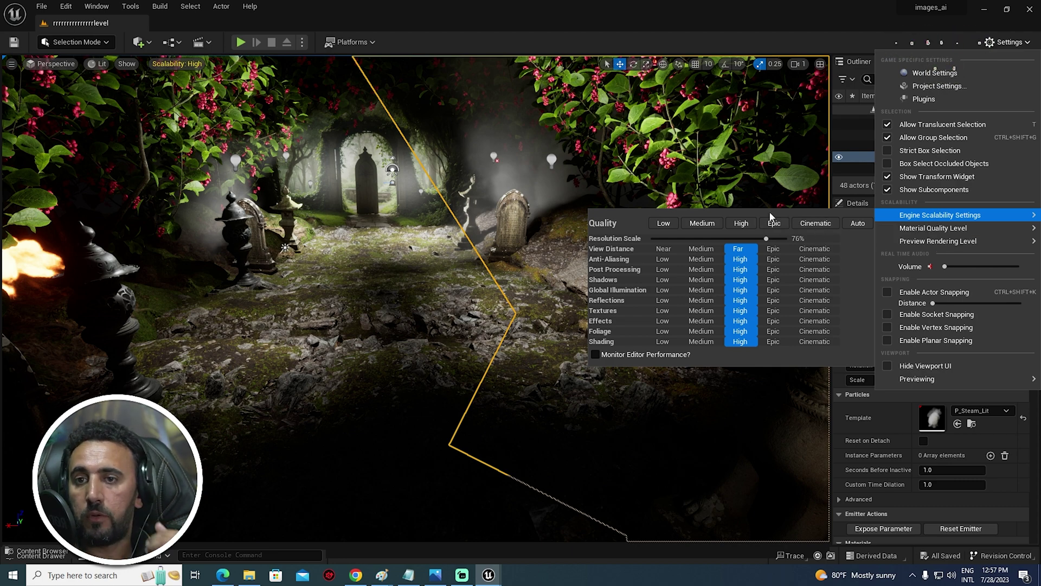
# - Close the scalability popup and menus, then change the viewport view mode from Lit to Unlit
pyautogui.click(76, 10)
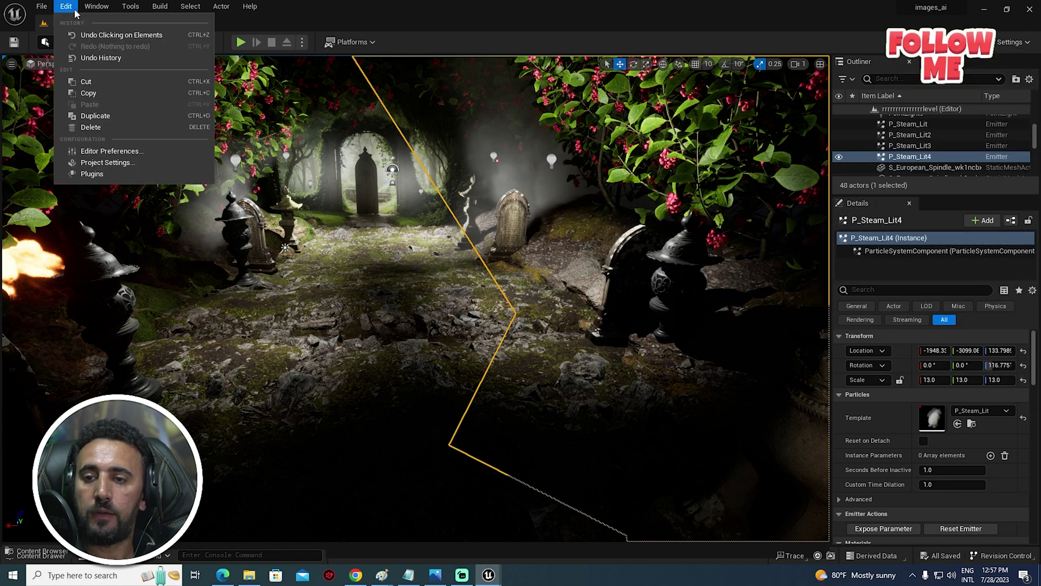
pyautogui.press('Escape')
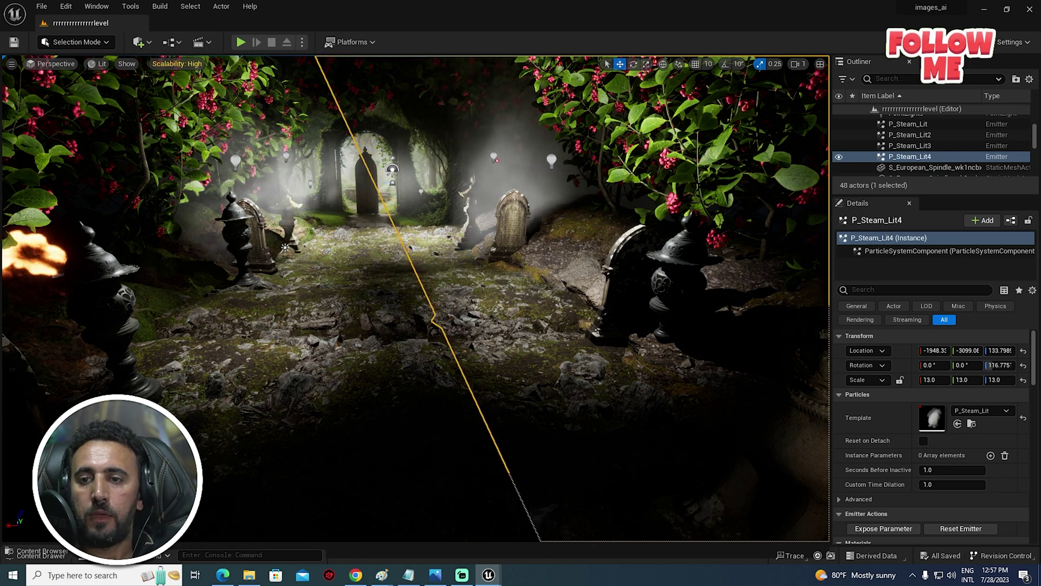
pyautogui.click(99, 65)
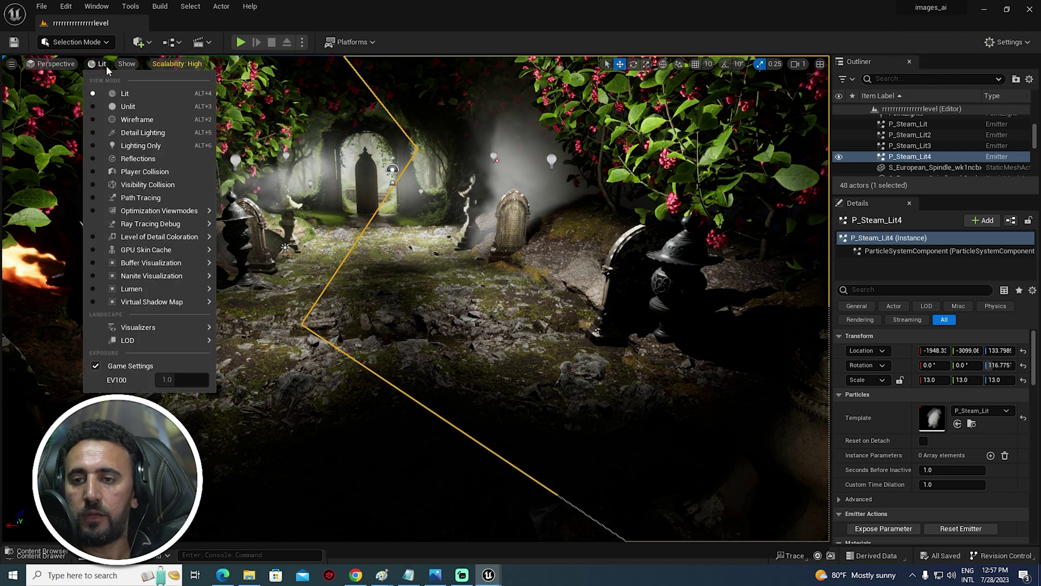
pyautogui.click(129, 108)
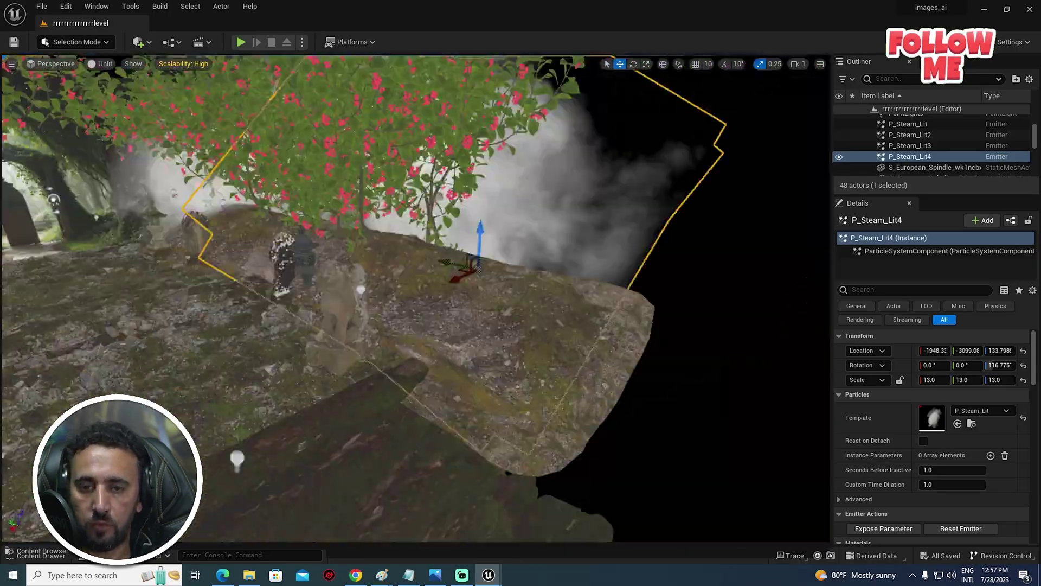